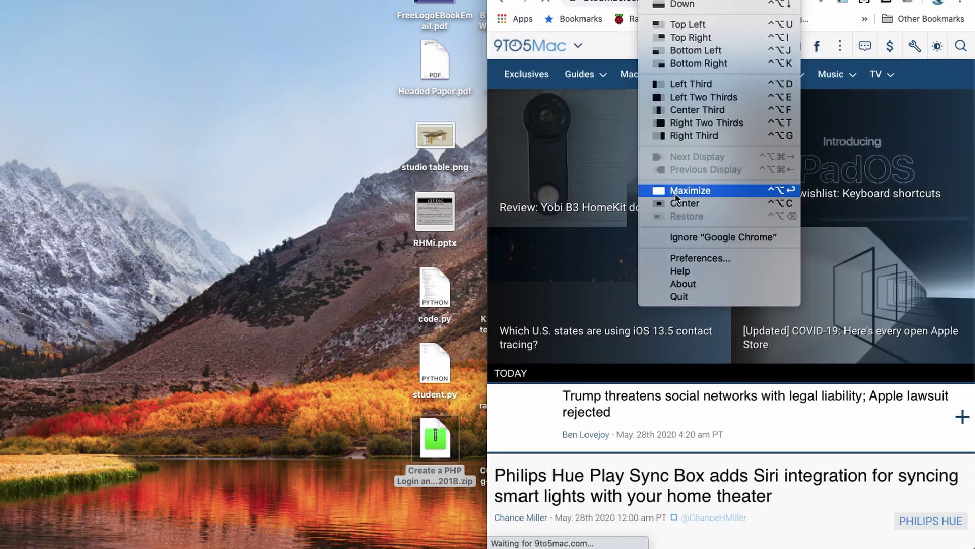
Step: Maximize Chrome so the 9to5Mac homepage fills the whole screen
click(675, 193)
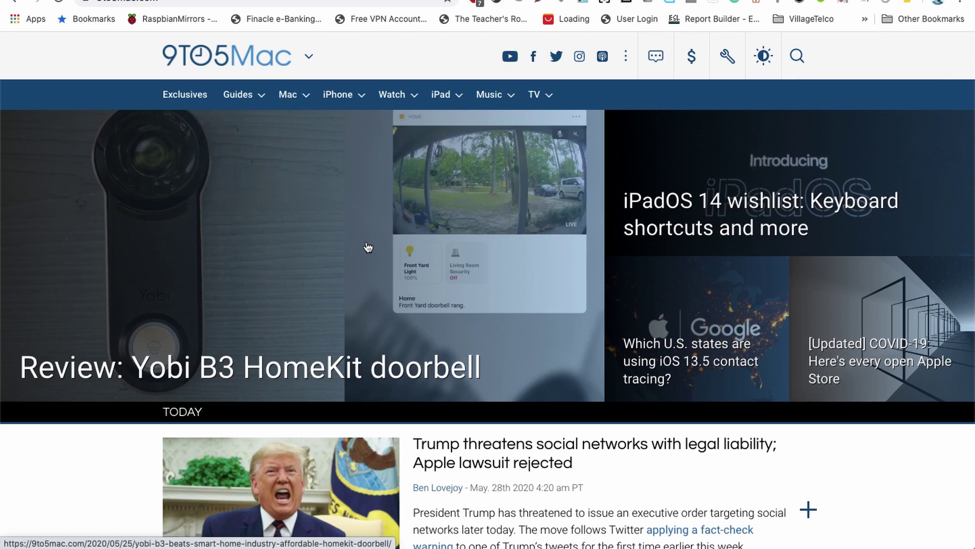
Step: Scroll to the YESTERDAY section and open the Canon EOS webcam article
scroll(450, 274, down, 15)
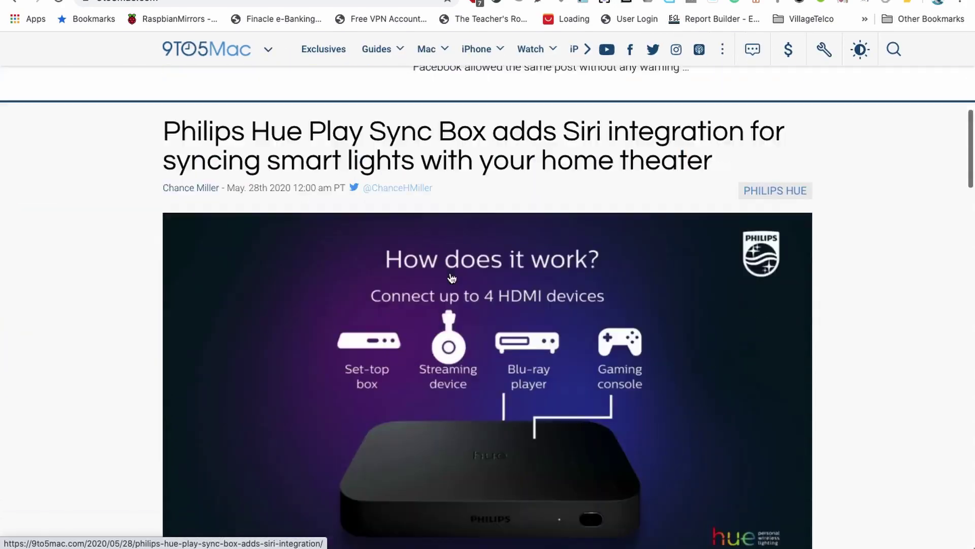
scroll(451, 277, down, 20)
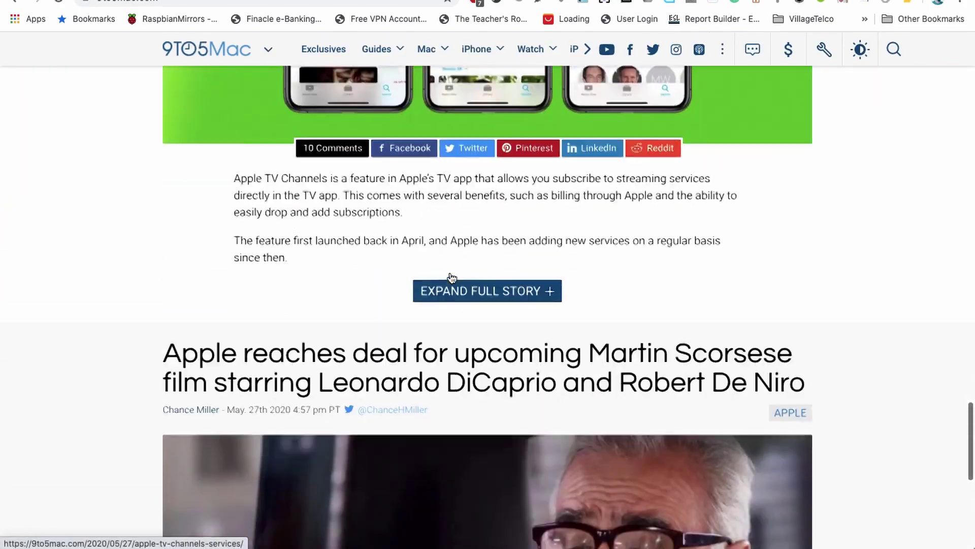
scroll(451, 277, down, 8)
click(283, 124)
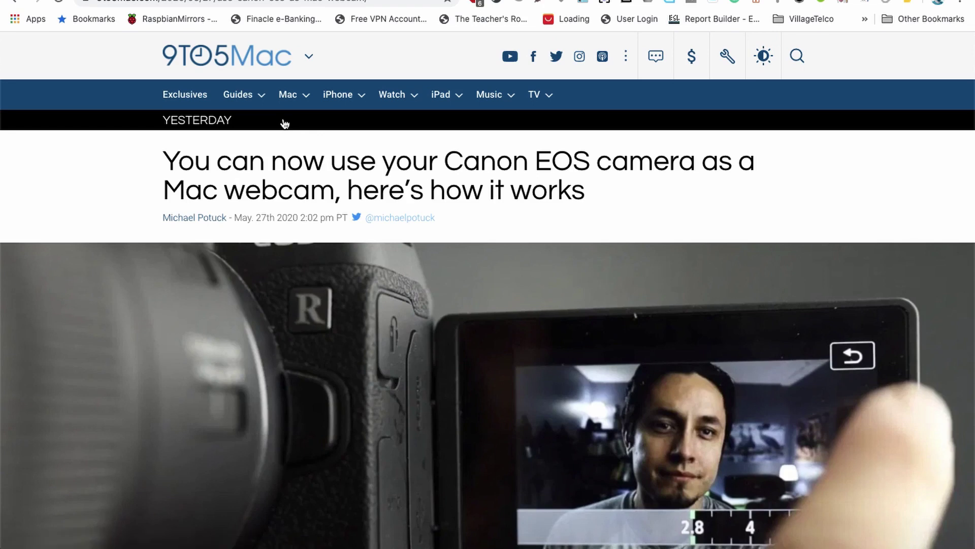
scroll(395, 243, down, 10)
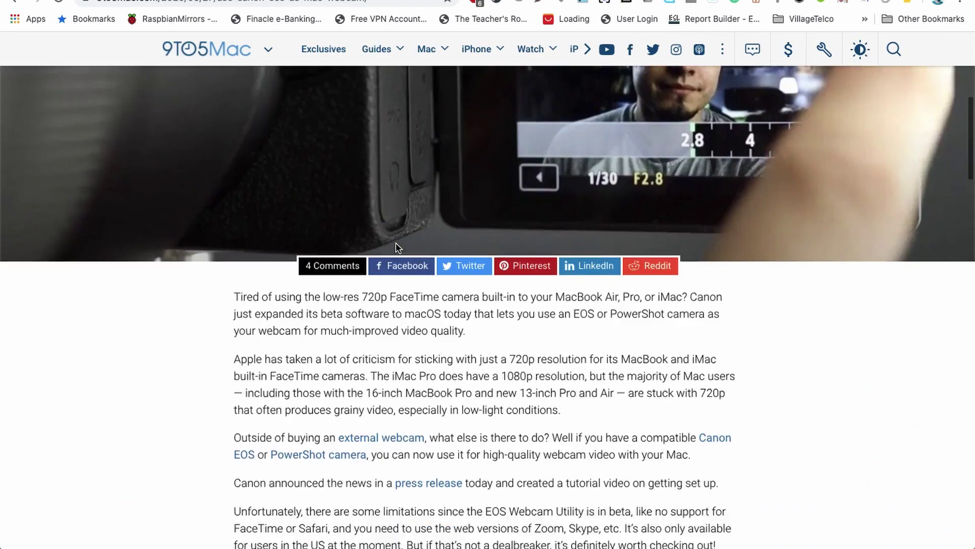
scroll(395, 242, down, 5)
scroll(395, 242, up, 15)
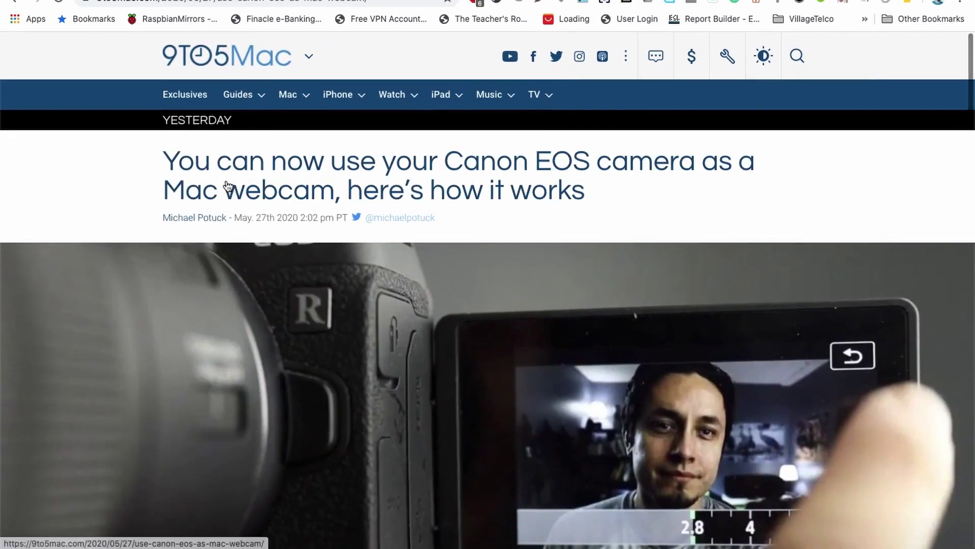
Step: Copy the article headline, then follow the 'Download the EOS Webcam Utility Beta' link
right_click(456, 167)
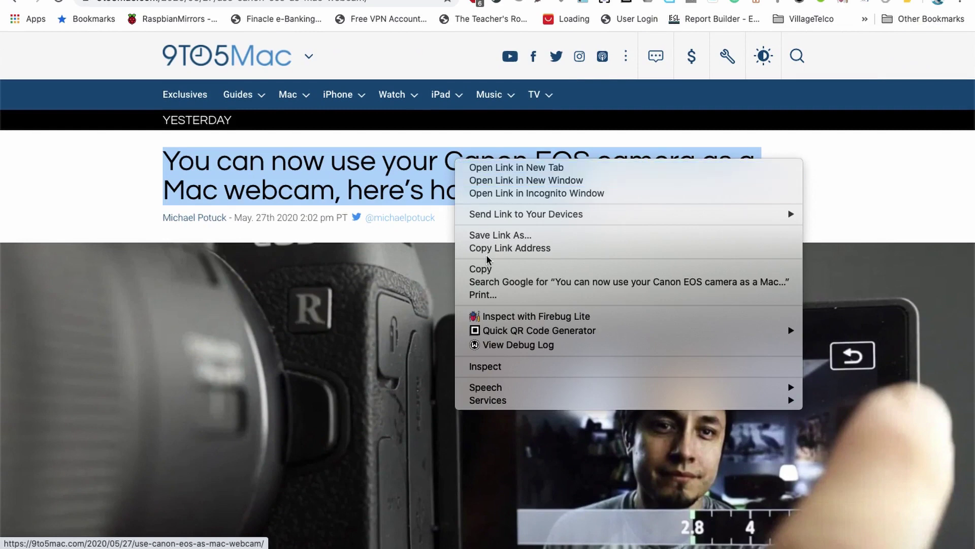
click(486, 270)
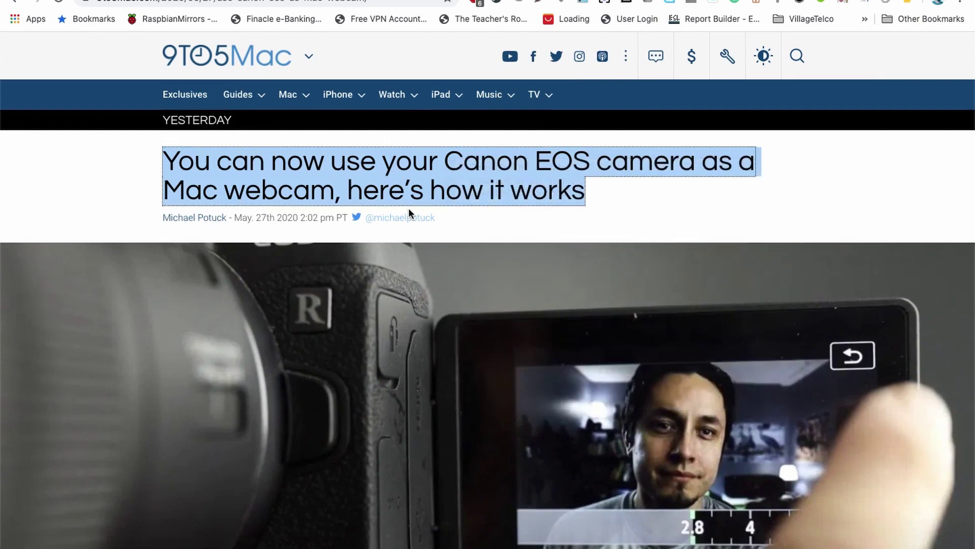
scroll(532, 202, down, 15)
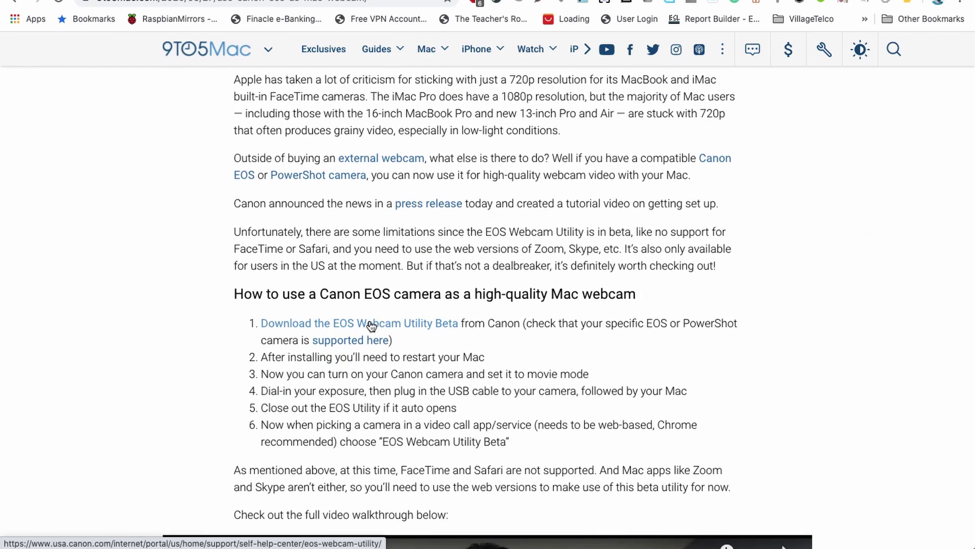
click(371, 325)
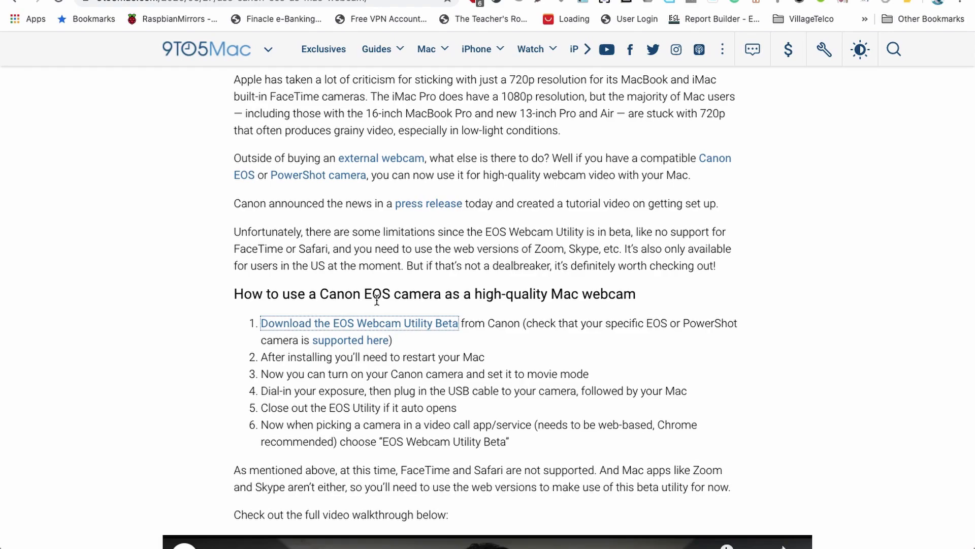
scroll(437, 370, down, 20)
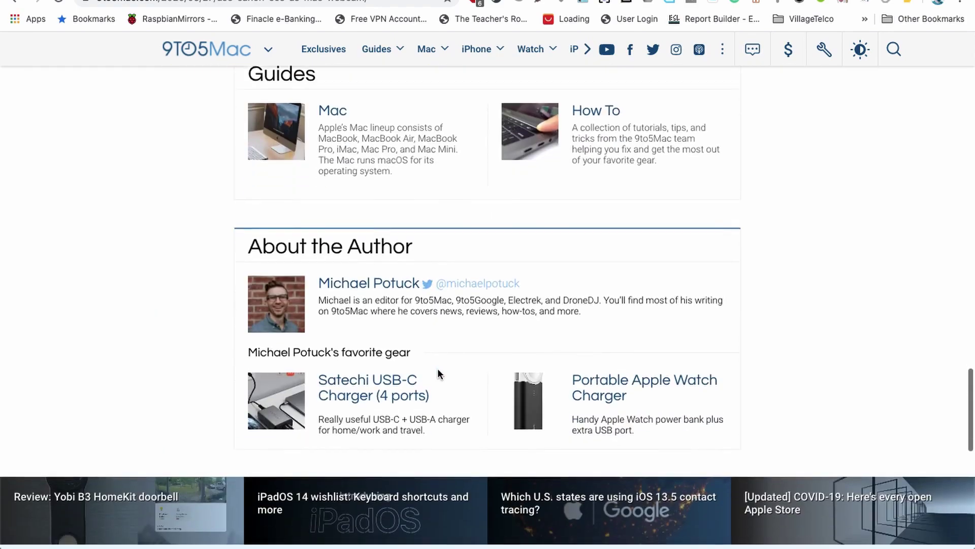
scroll(439, 374, up, 5)
scroll(440, 374, up, 20)
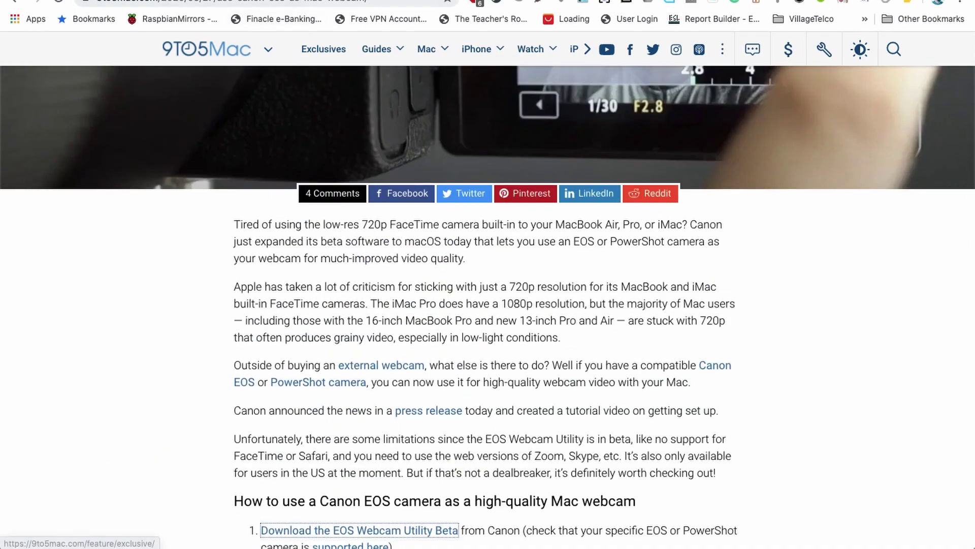
Step: Return to Canon's EOS Webcam Utility page and scroll past the download instructions to the camera list
key(super+bracketleft)
scroll(360, 402, down, 10)
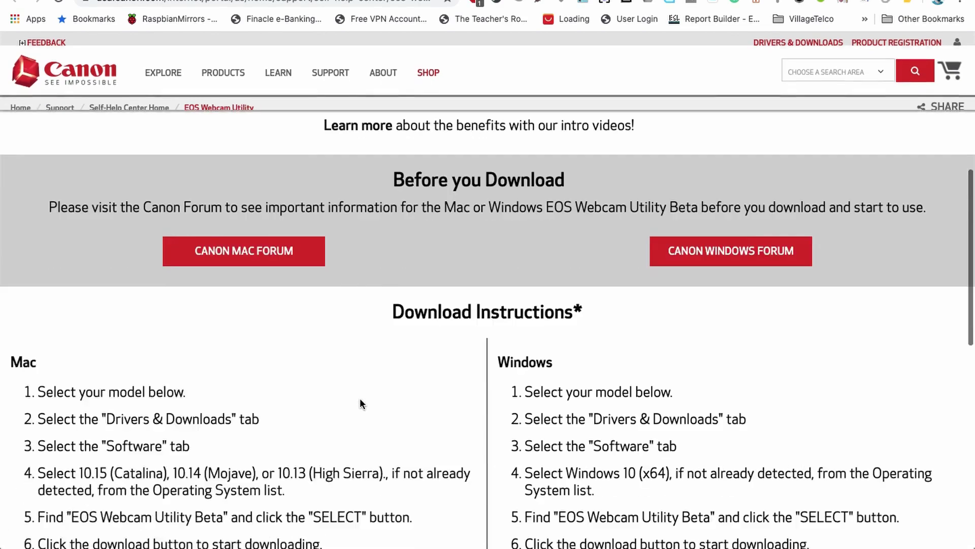
scroll(361, 404, up, 1)
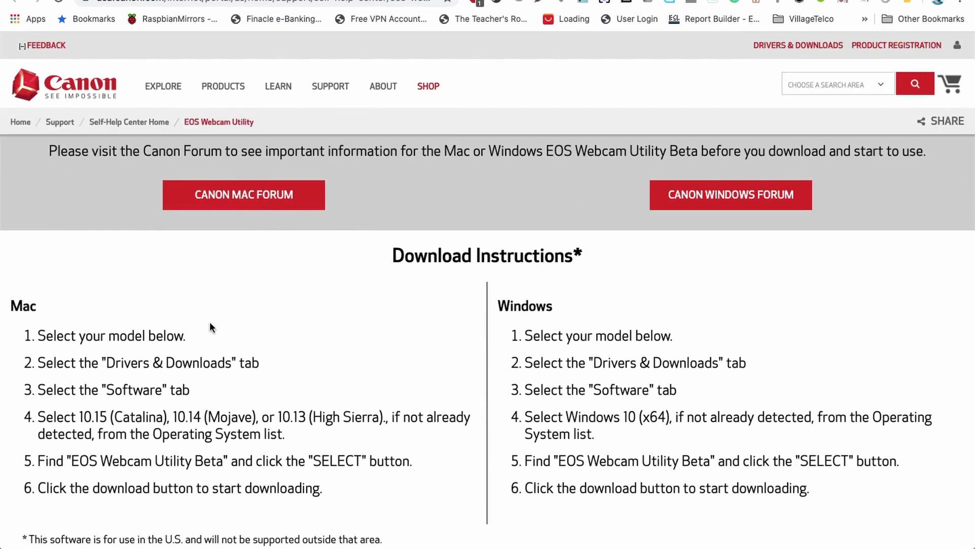
scroll(202, 337, down, 2)
scroll(201, 337, up, 3)
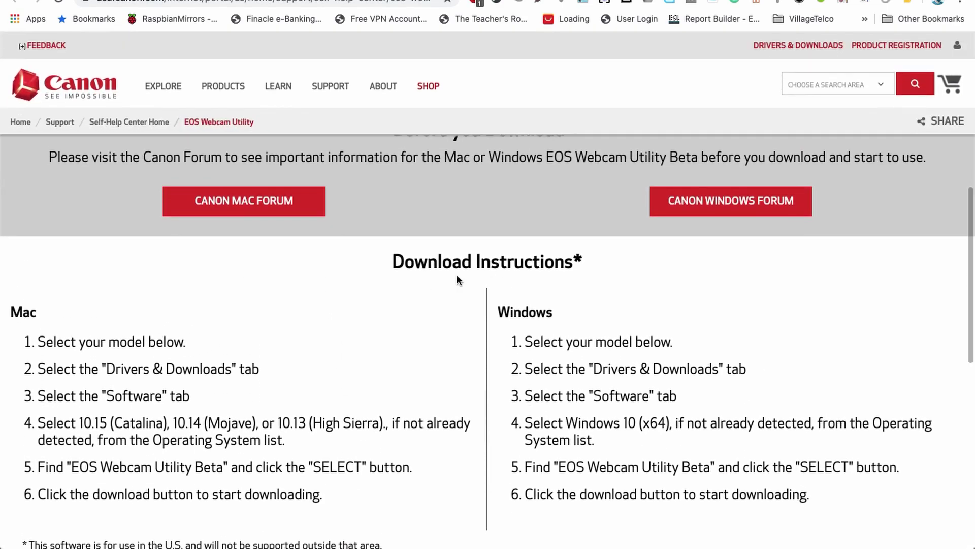
scroll(76, 336, down, 5)
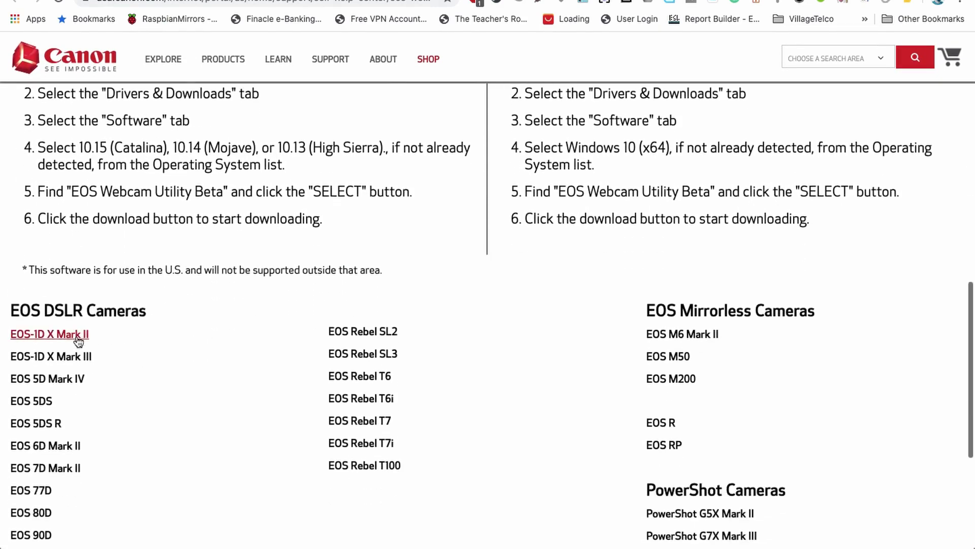
scroll(77, 340, down, 2)
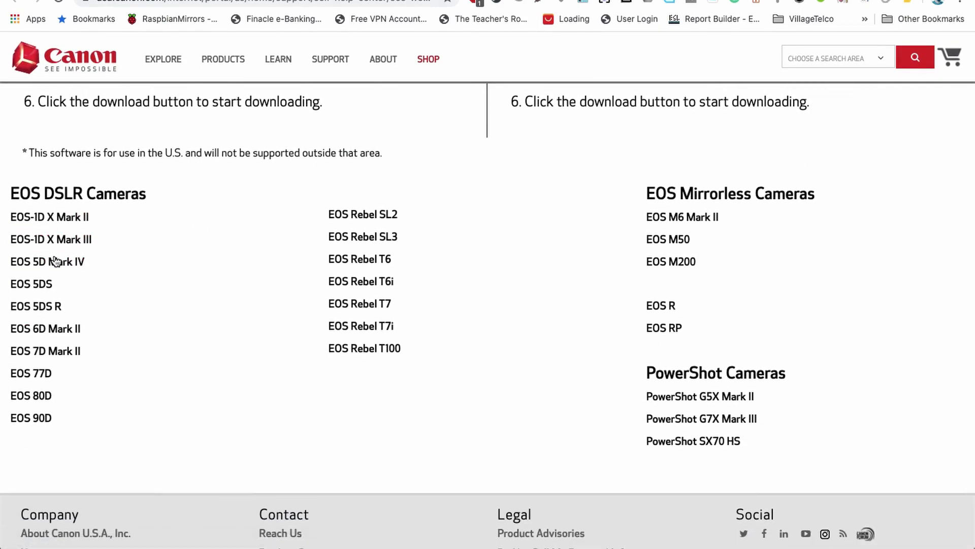
Step: Open the EOS Rebel T6i support page and tile Chrome to the right half of the screen
click(370, 283)
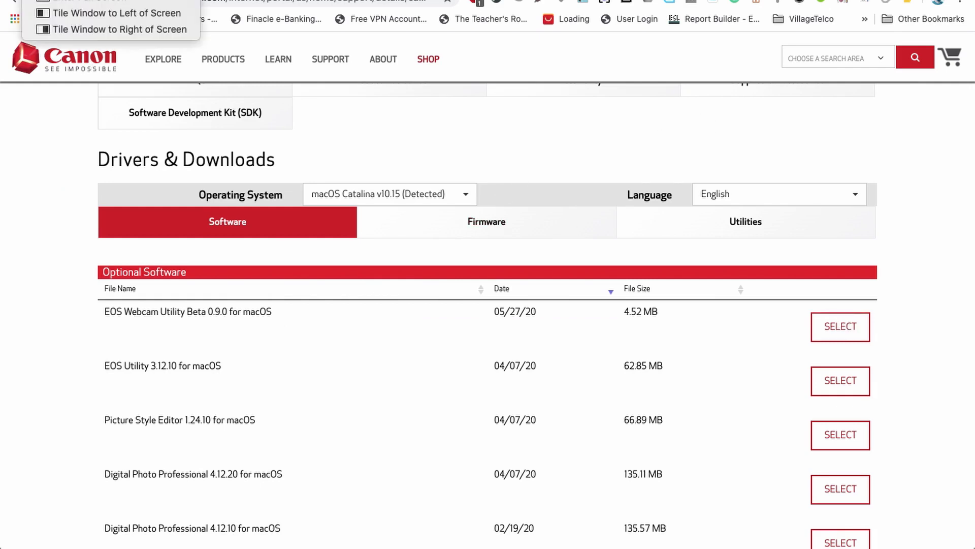
click(648, 0)
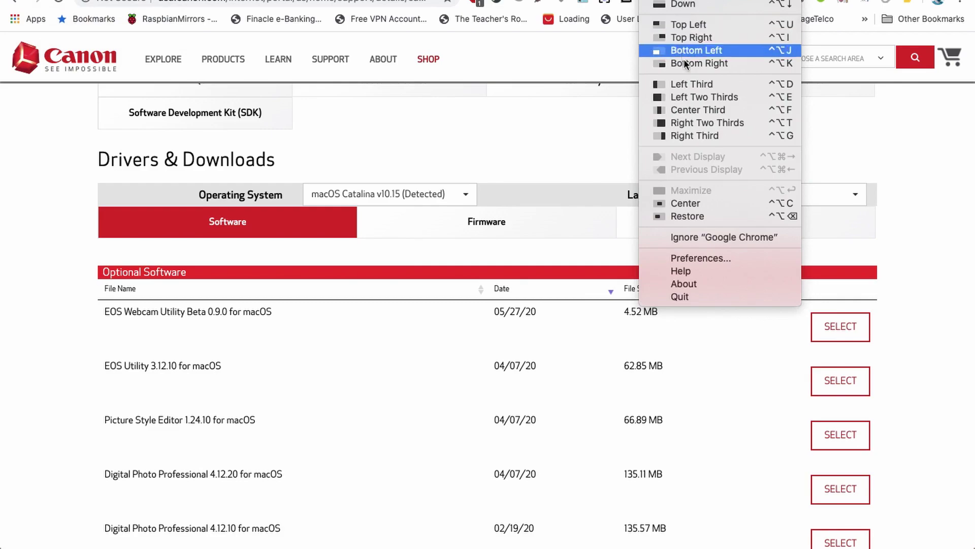
key(Escape)
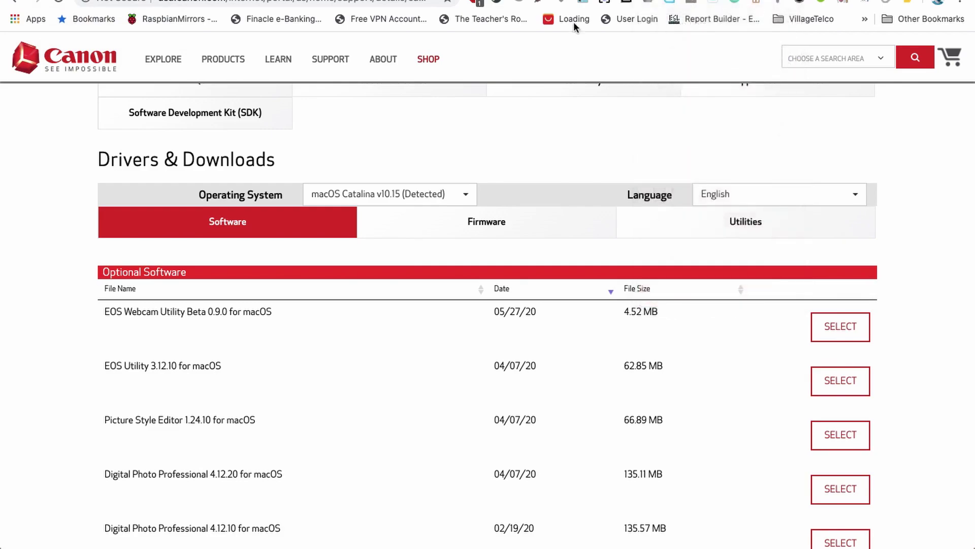
key(ctrl+alt+Right)
Step: Open Downloads from Finder's Go menu and unzip EOSWebcamUtilityBeta-MAC0.9.0.pkg.zip
click(204, 131)
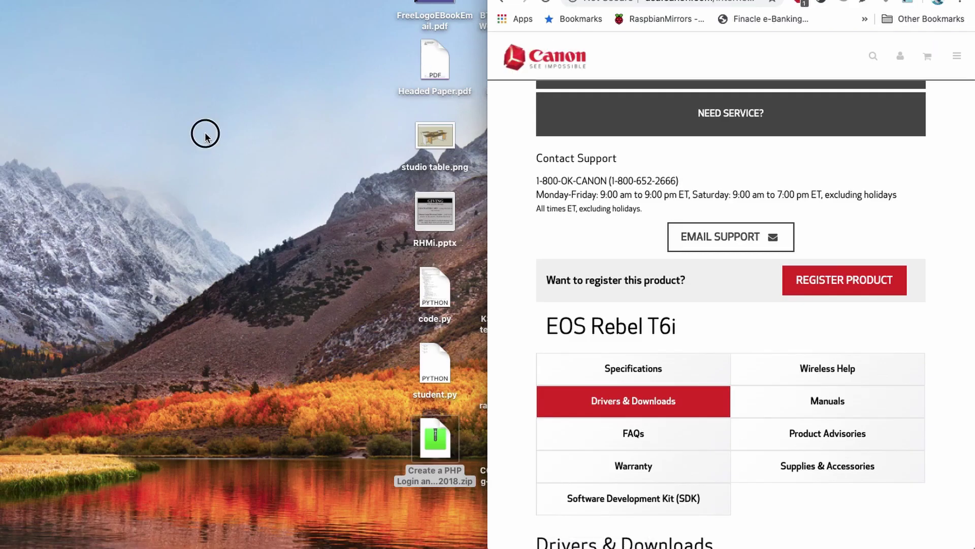
click(78, 0)
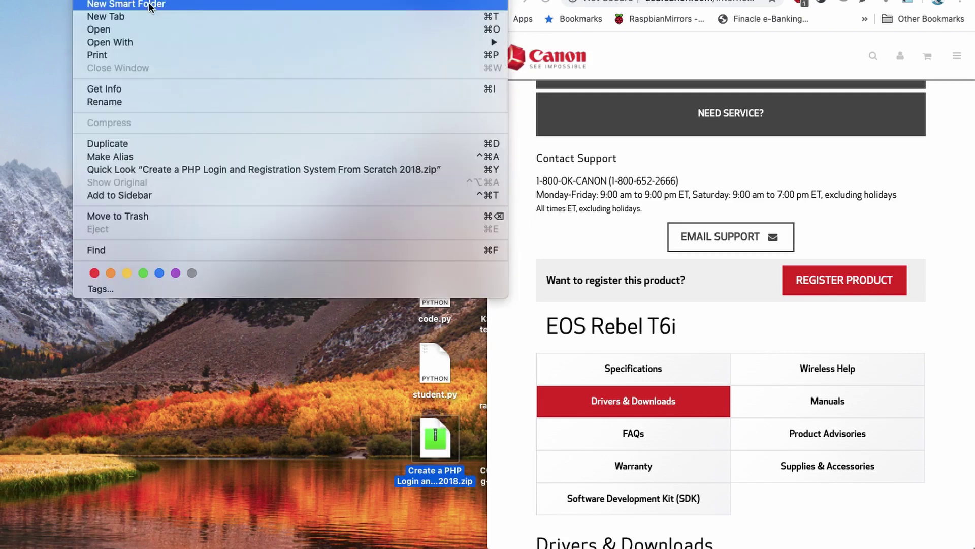
mouse_move(176, 0)
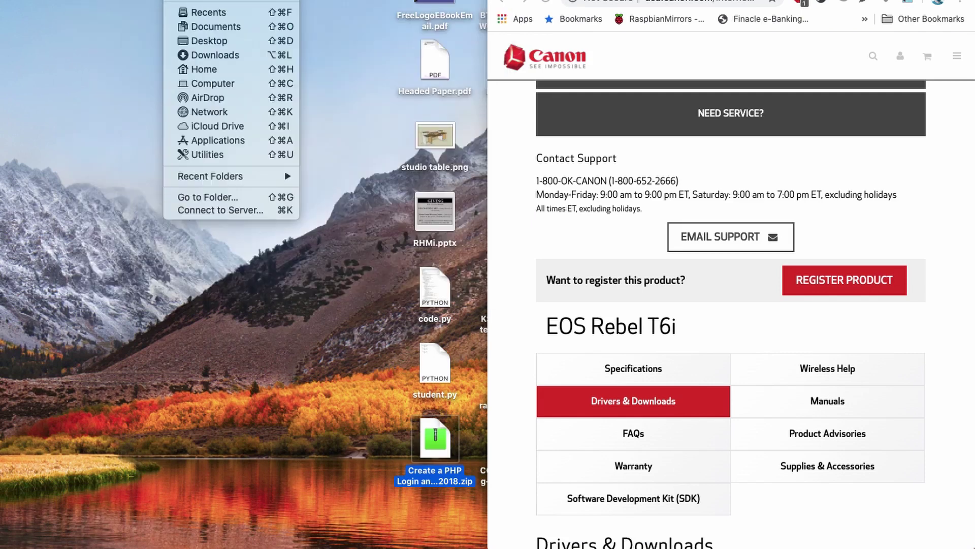
click(220, 57)
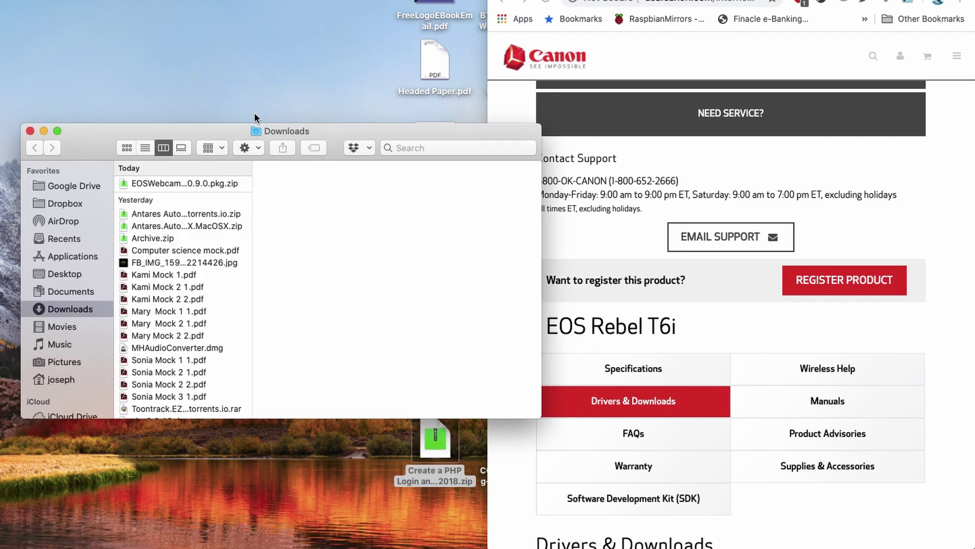
click(176, 183)
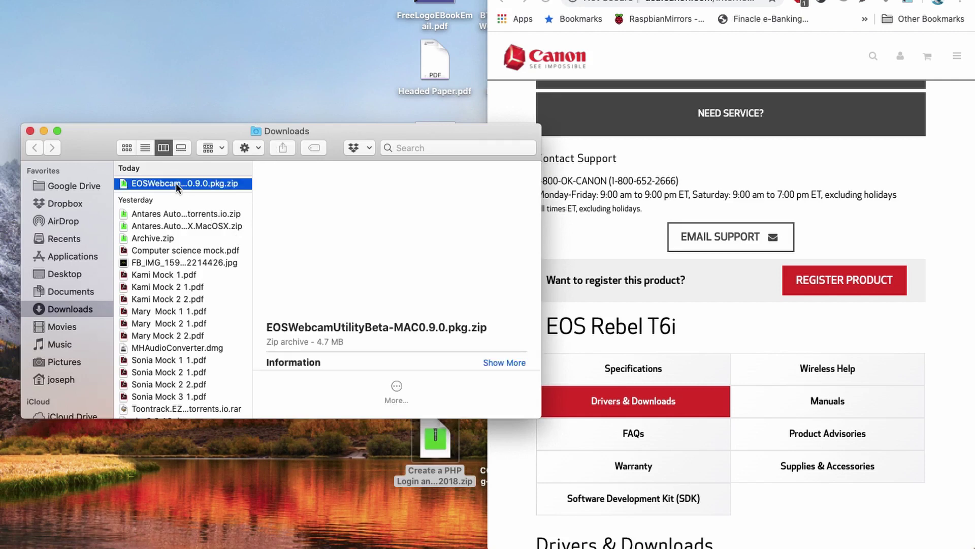
double_click(162, 183)
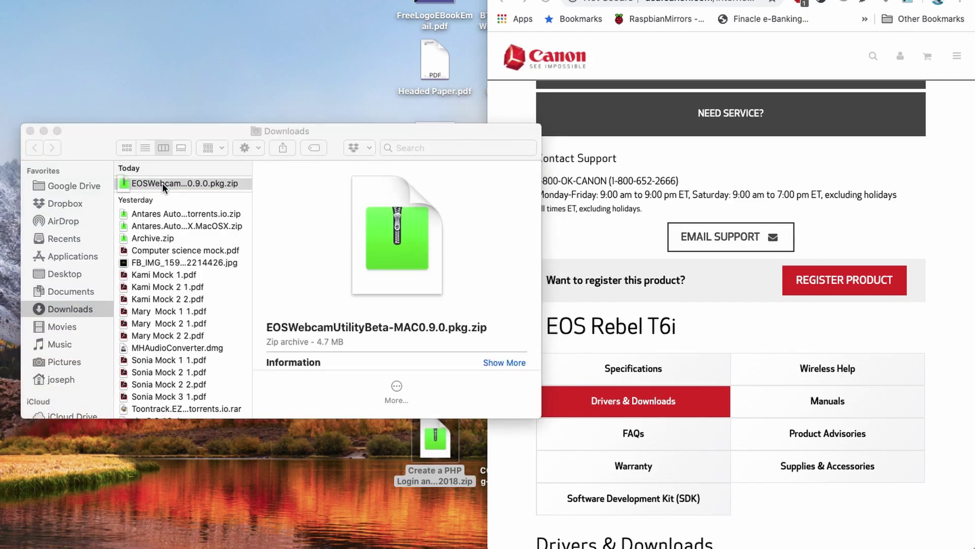
Step: Launch the EOSWebcamUtilityBeta-MAC0.9.0.pkg installer from Downloads
click(211, 184)
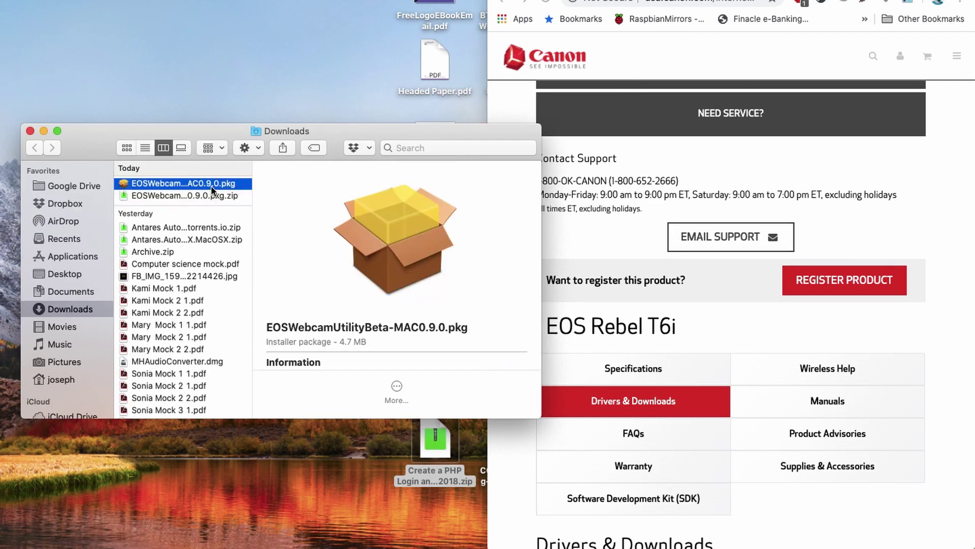
double_click(177, 184)
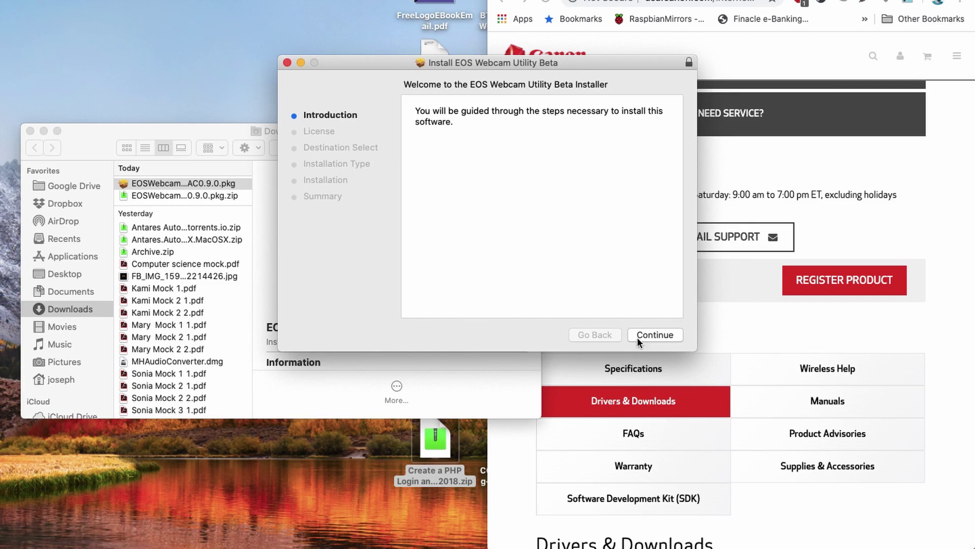
Step: Close the EOS Webcam Utility installer window
click(288, 62)
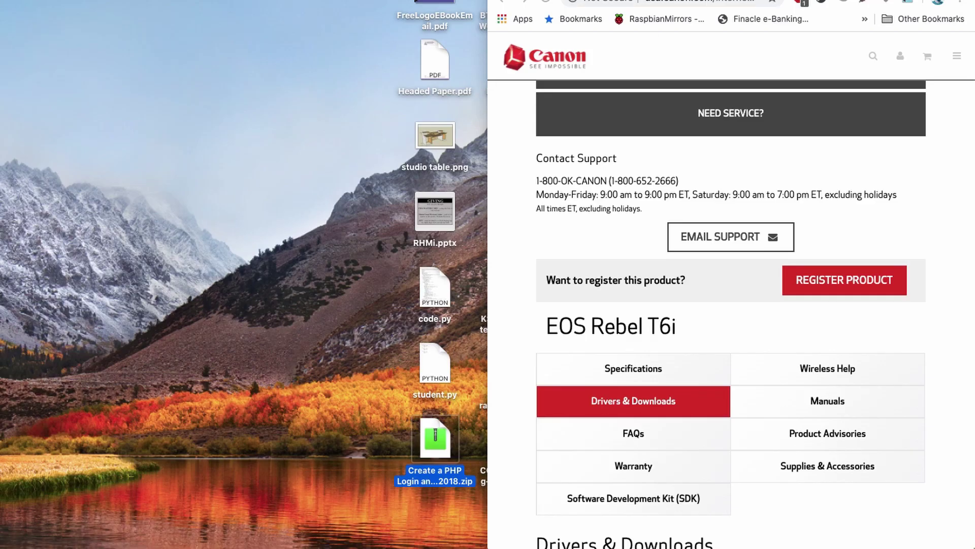
Step: Go to YouTube by entering 'you' in the address bar and choose Create > Go live
click(697, 2)
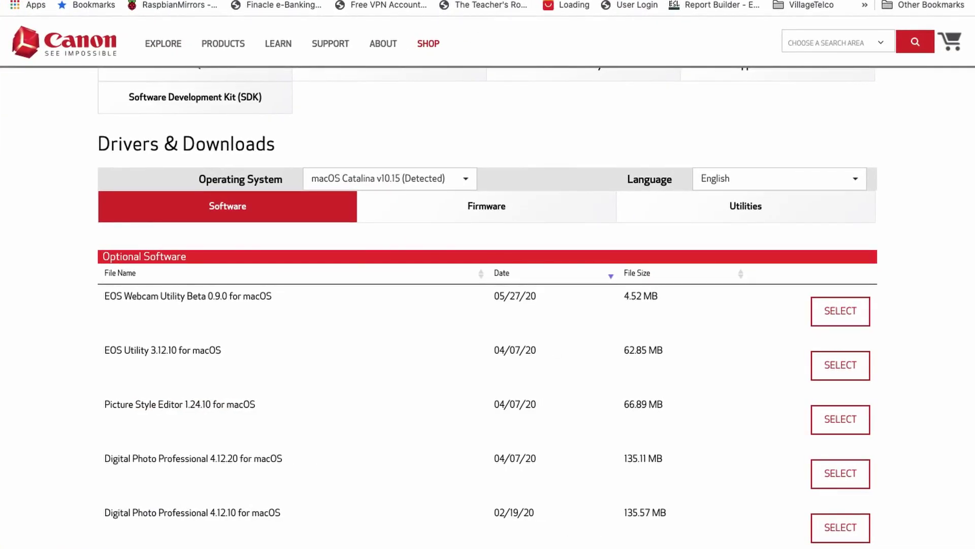
text(you)
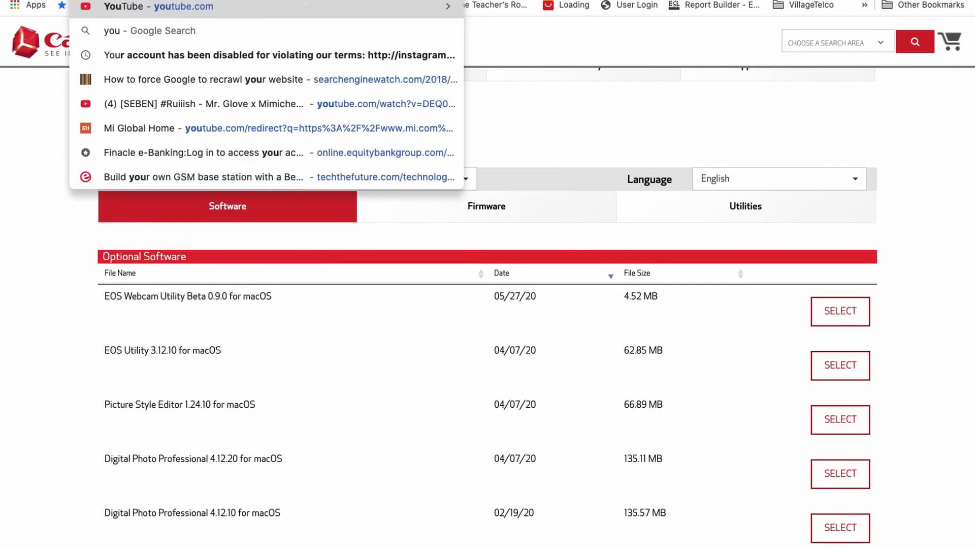
key(Return)
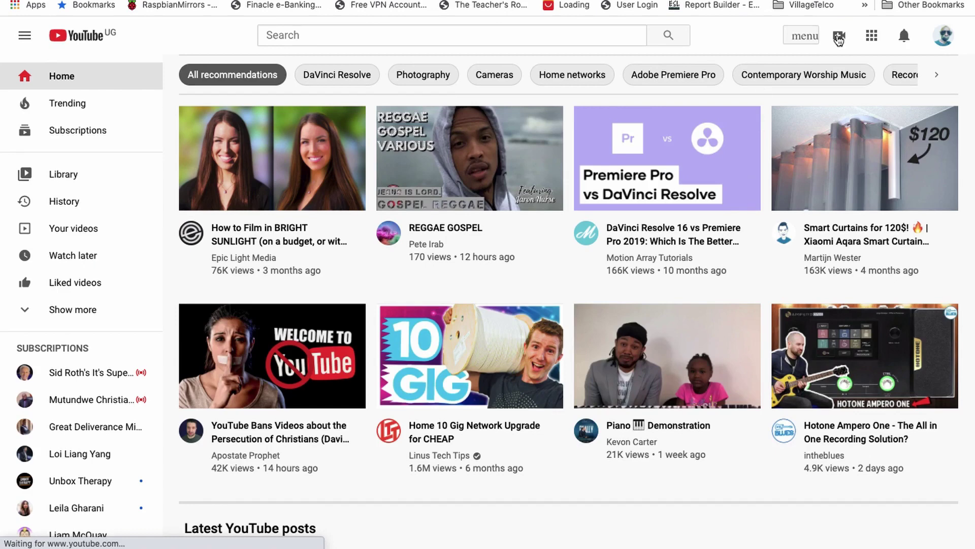
click(839, 37)
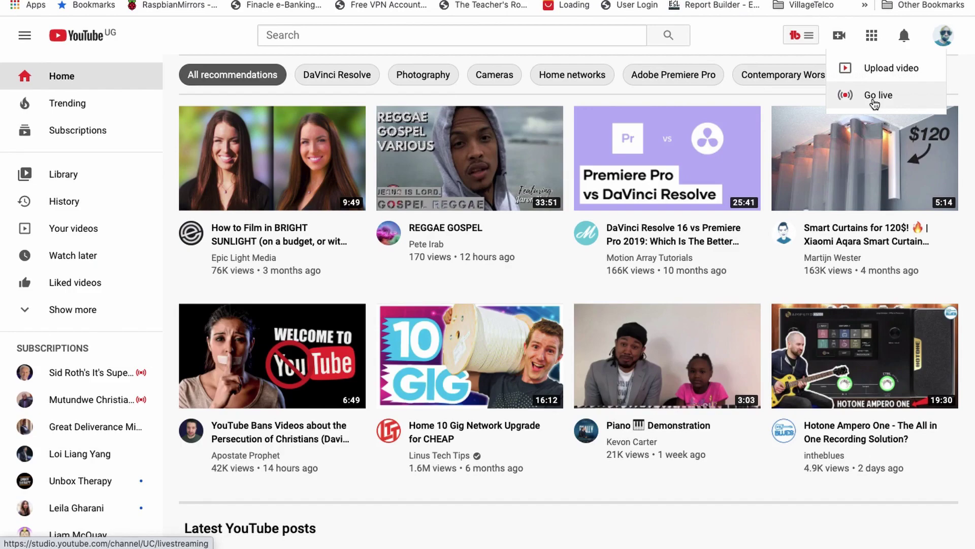
click(874, 101)
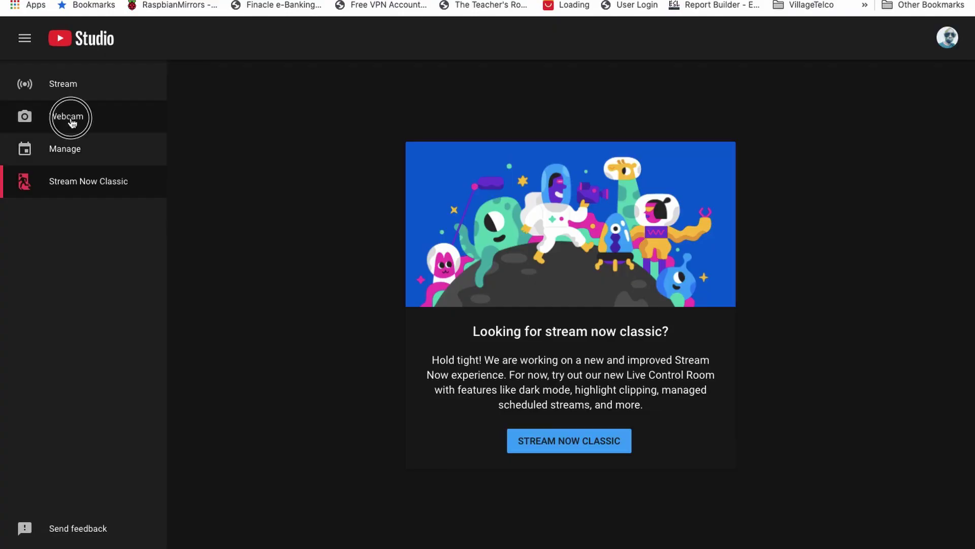
Step: Start a webcam stream titled Test, set it to Private and mark it not made for kids
click(72, 122)
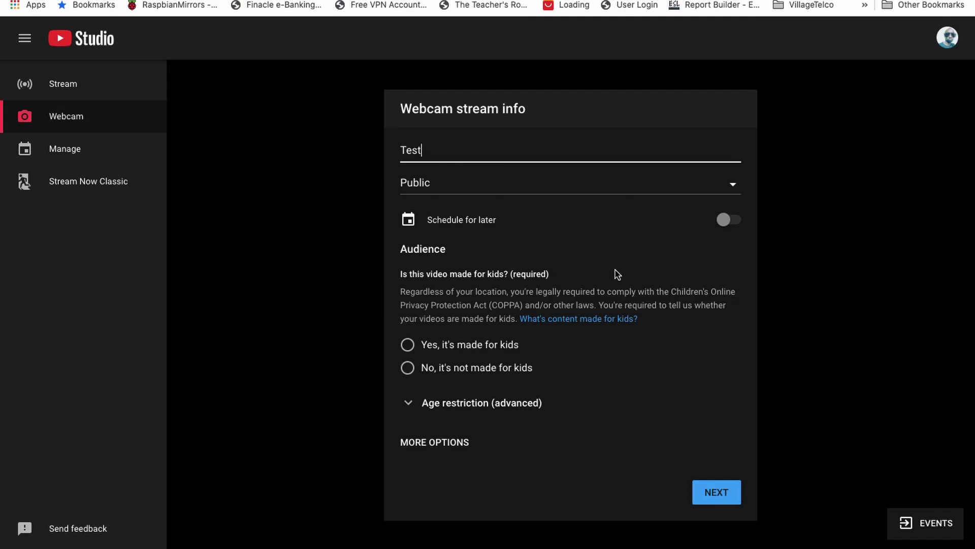
click(654, 175)
click(720, 183)
click(722, 189)
click(586, 186)
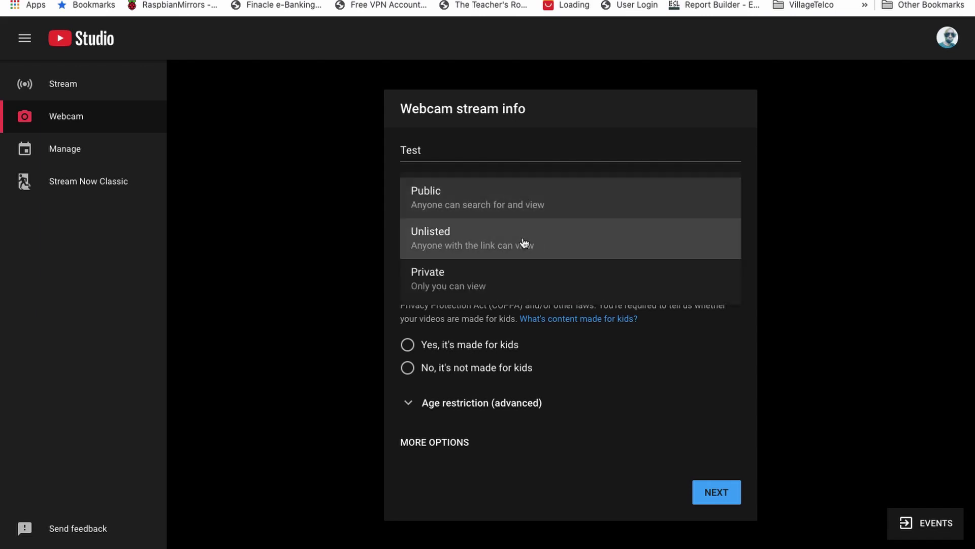
click(495, 276)
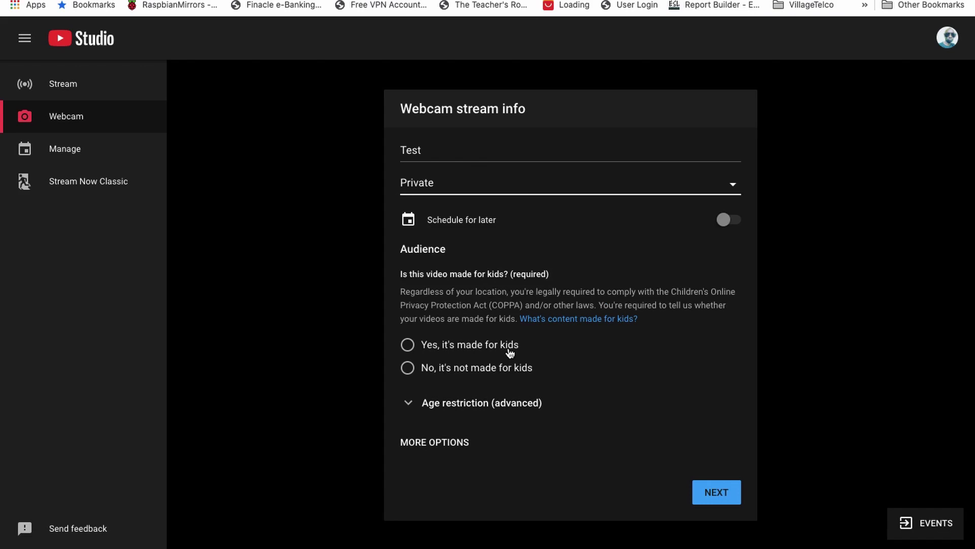
click(408, 345)
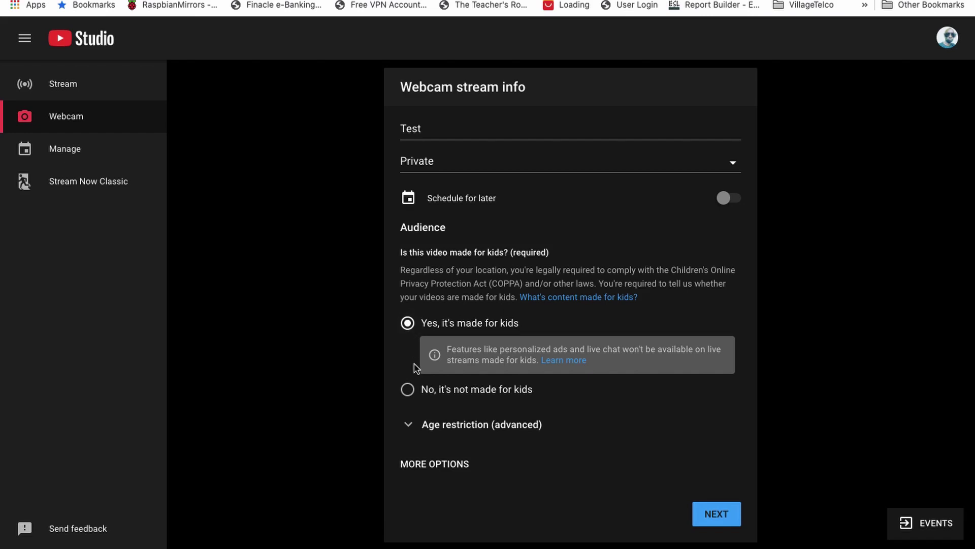
click(409, 390)
click(414, 405)
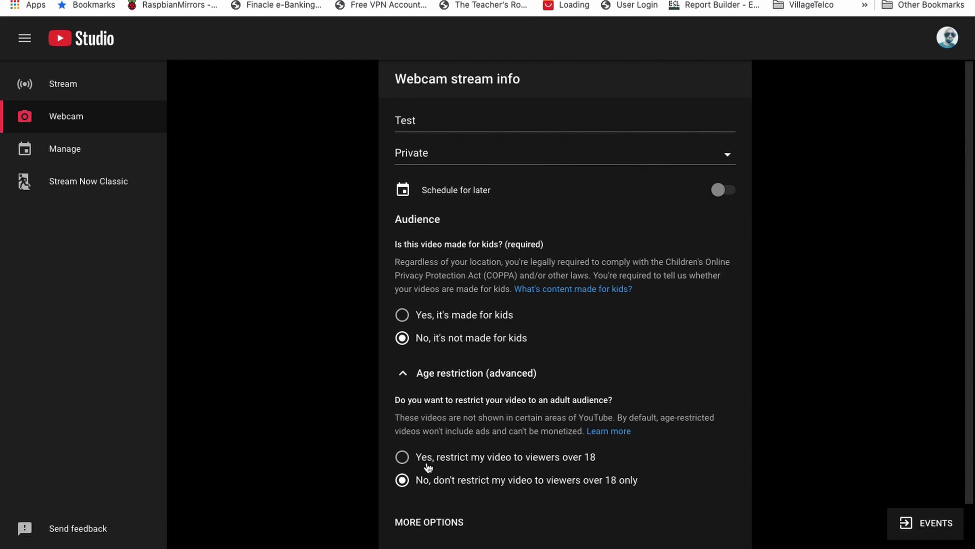
Step: Choose EOS Webcam Utility Beta as camera and iRig Keys IO 49 as microphone, then continue
scroll(504, 490, down, 2)
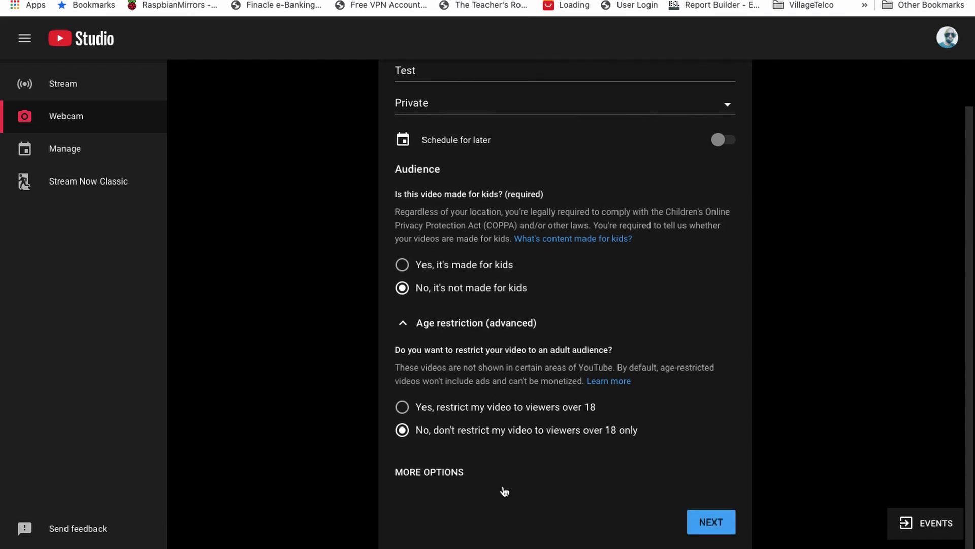
click(430, 473)
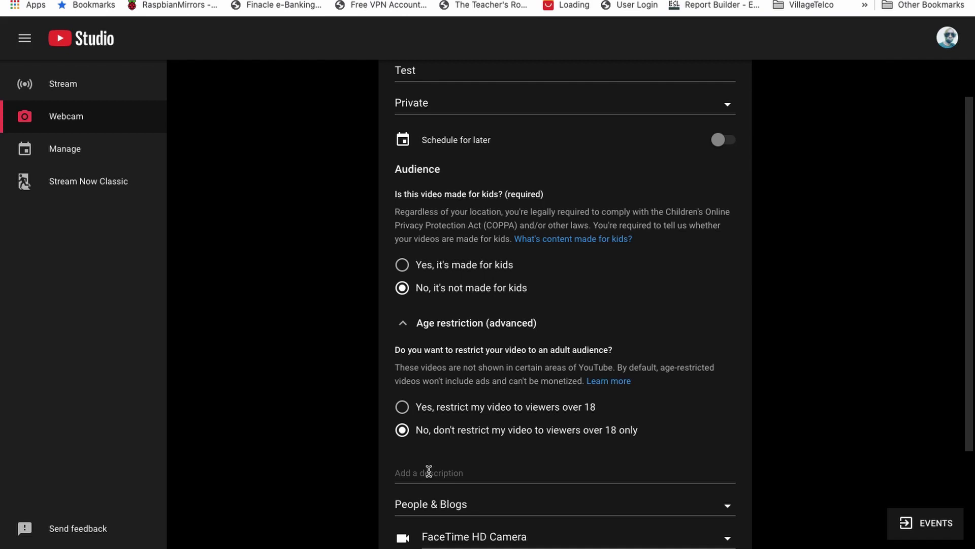
scroll(504, 473, down, 5)
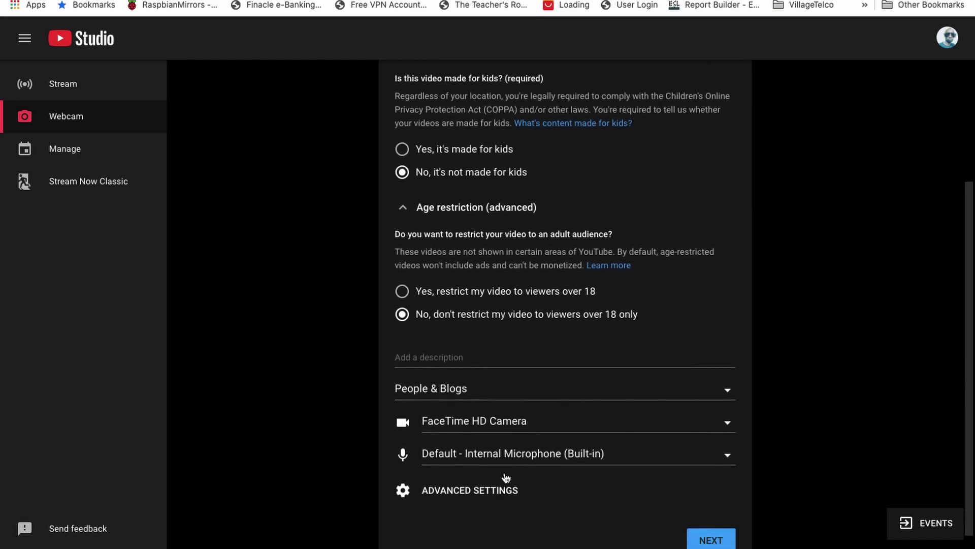
click(504, 409)
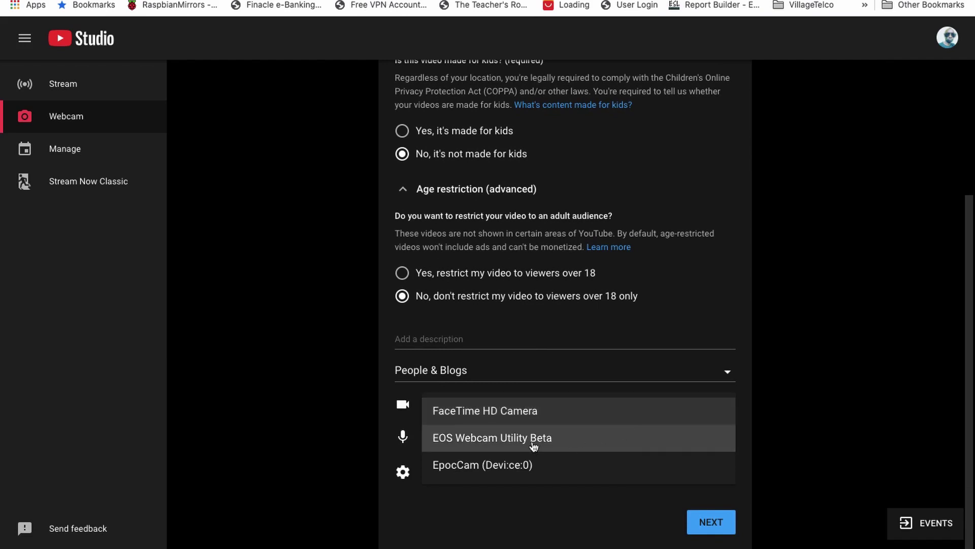
click(510, 447)
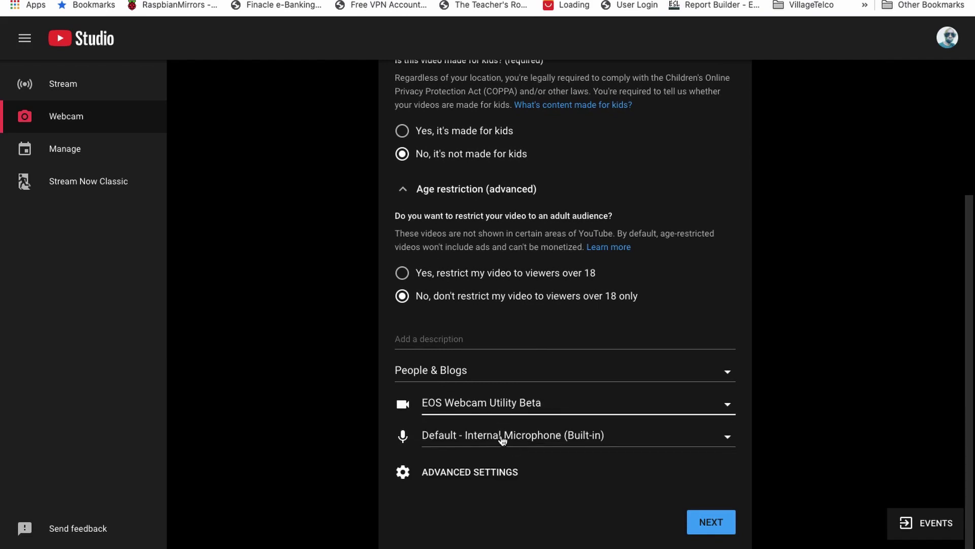
click(503, 440)
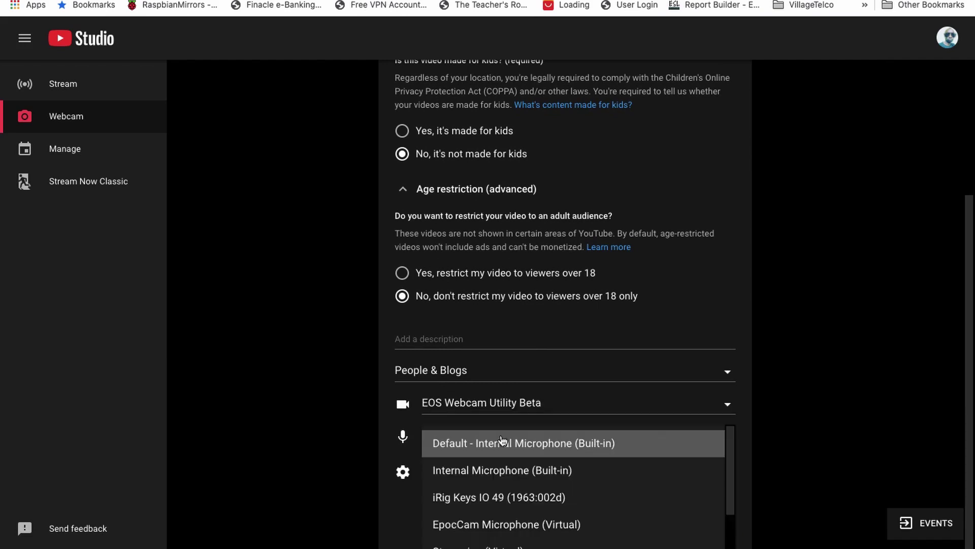
click(510, 498)
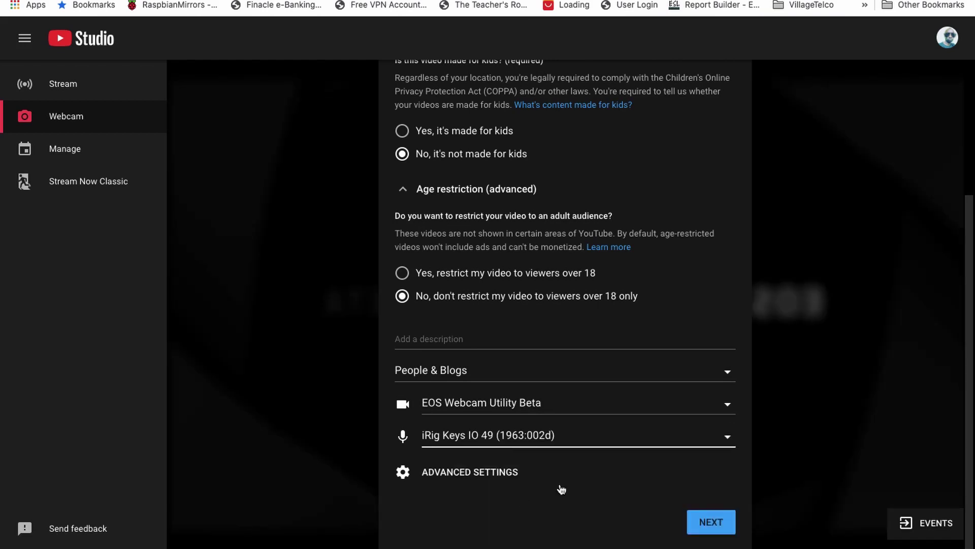
click(711, 531)
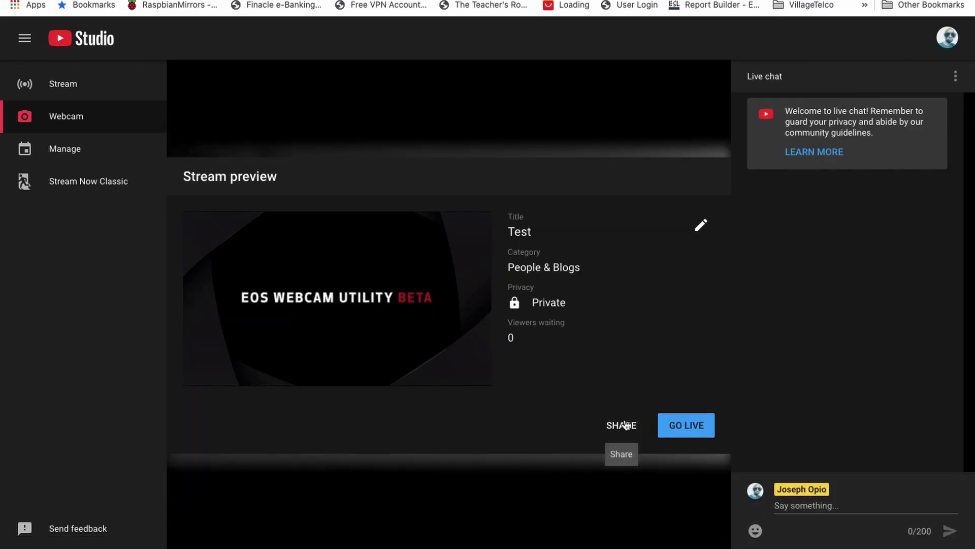
Step: Start broadcasting the Test webcam stream from the YouTube Studio stream preview
click(689, 427)
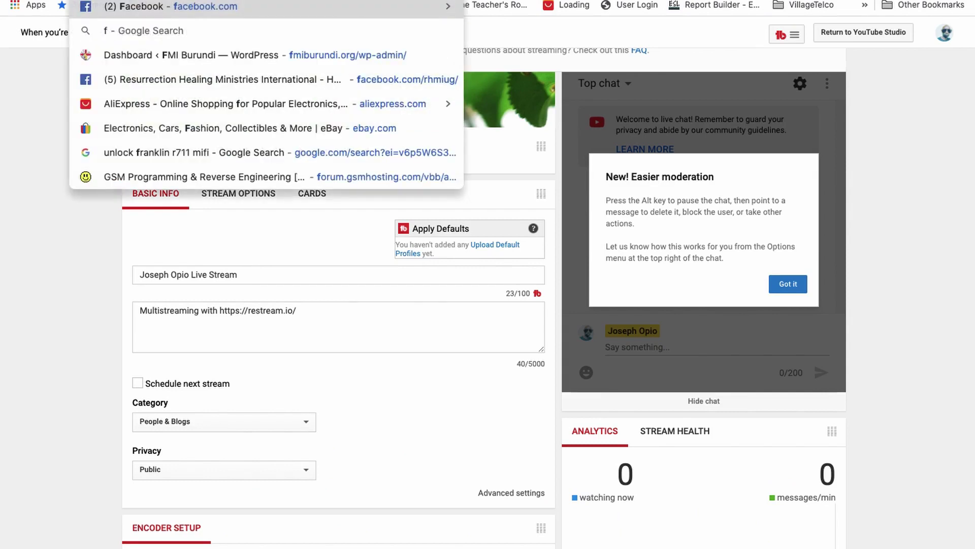
Step: Go to facebook.com and start a Live Video from the Create post box
key(Return)
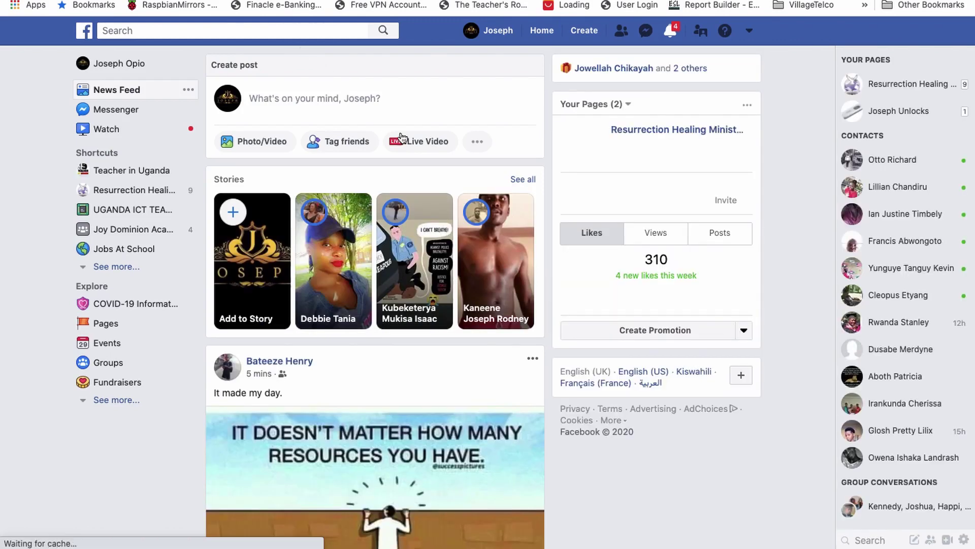
click(435, 145)
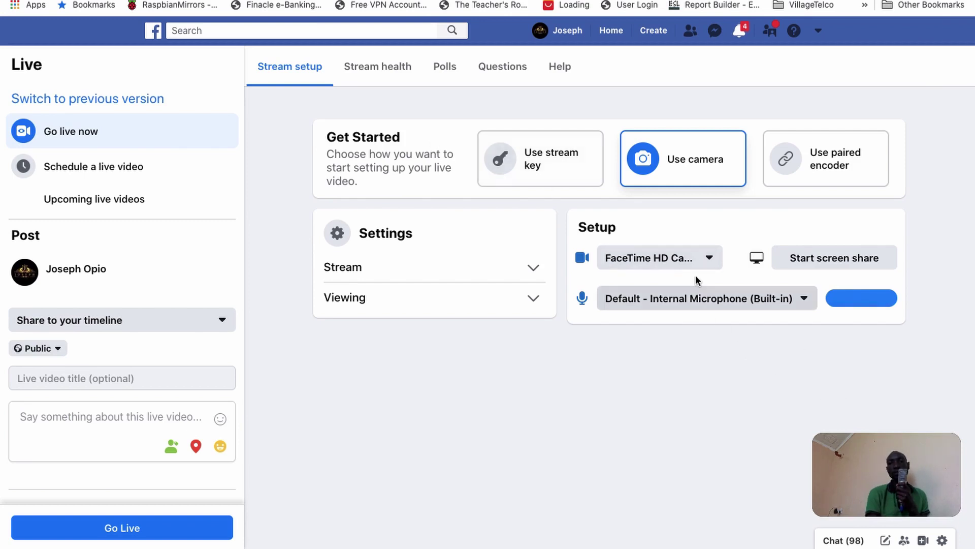
Step: Choose EOS Webcam Utility Beta as the Facebook Live camera and enlarge its preview
click(705, 260)
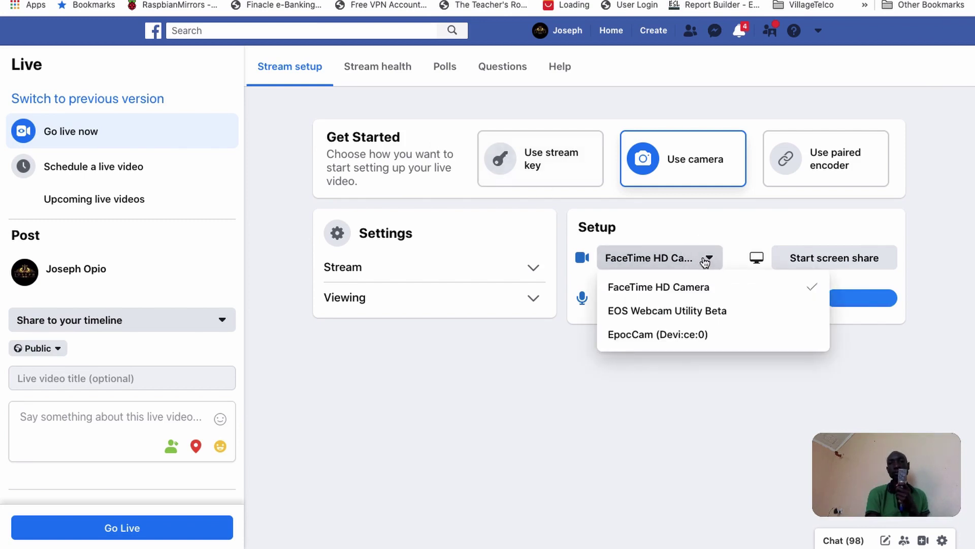
click(685, 311)
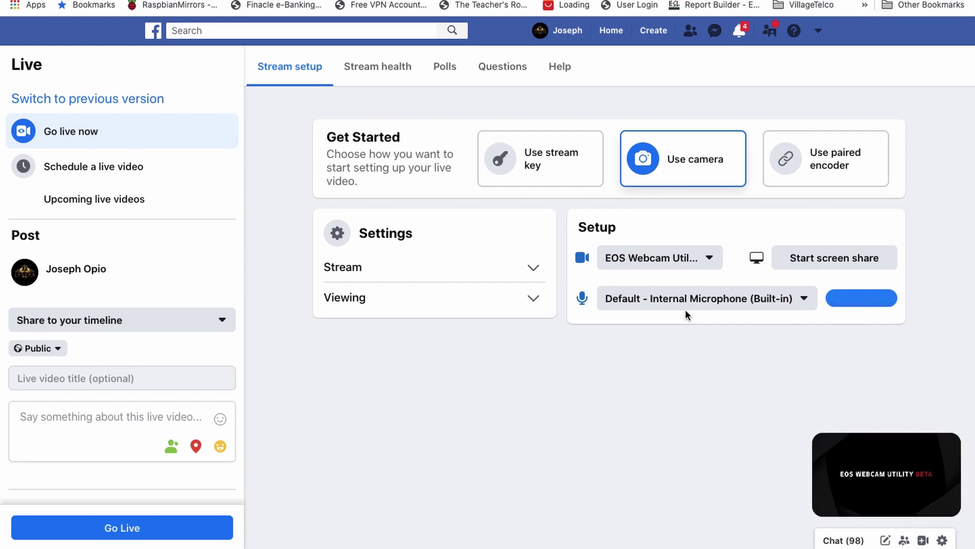
click(938, 450)
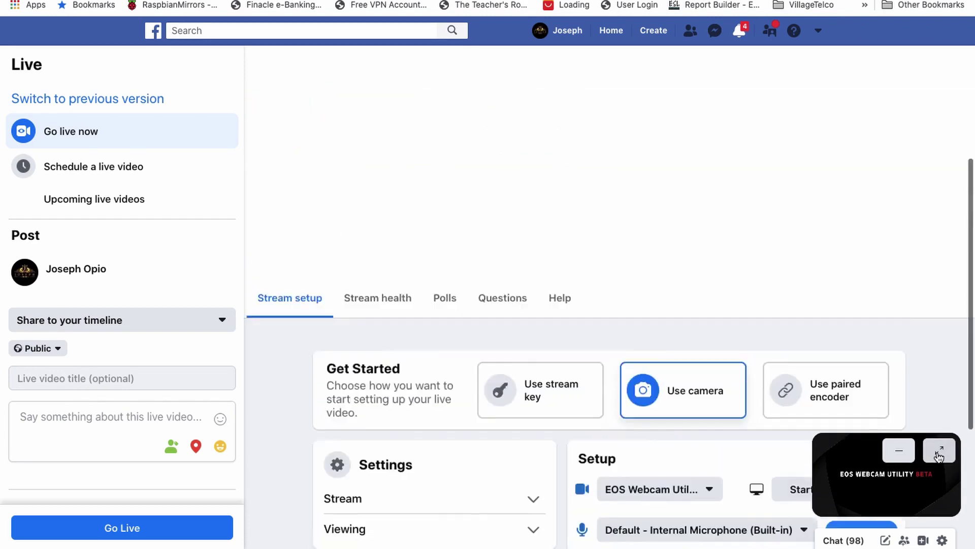